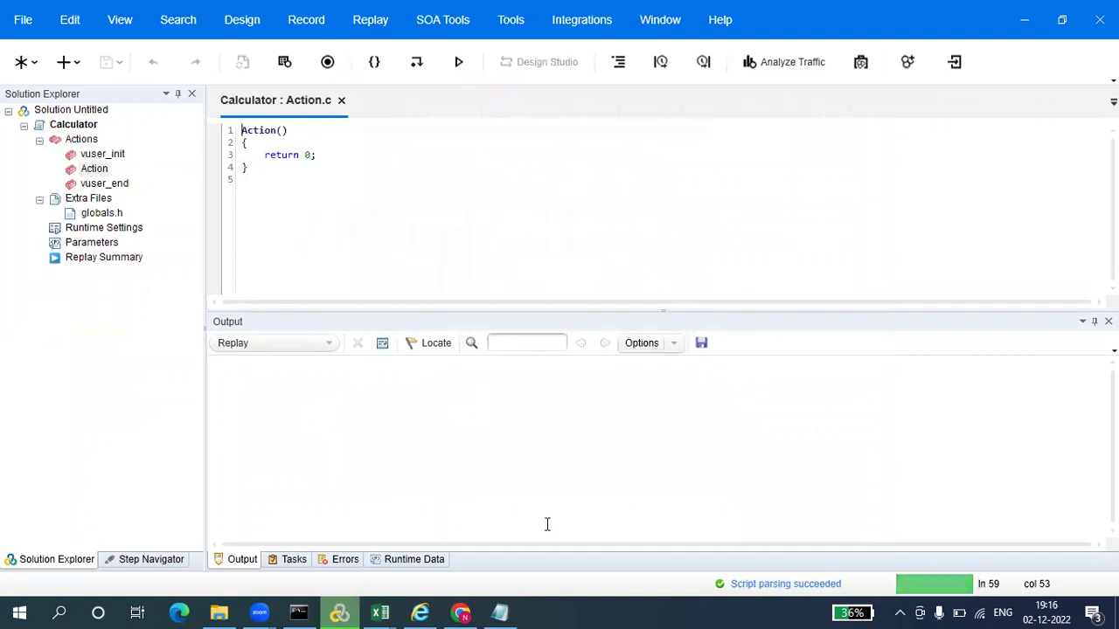
Switch to Chrome, copy the calculator WSDL address dneonline.com/calculator.asmx?WSDL, and look through the WSDL document down to its service ports
{"action": "left_click", "coordinate": [279, 142]}
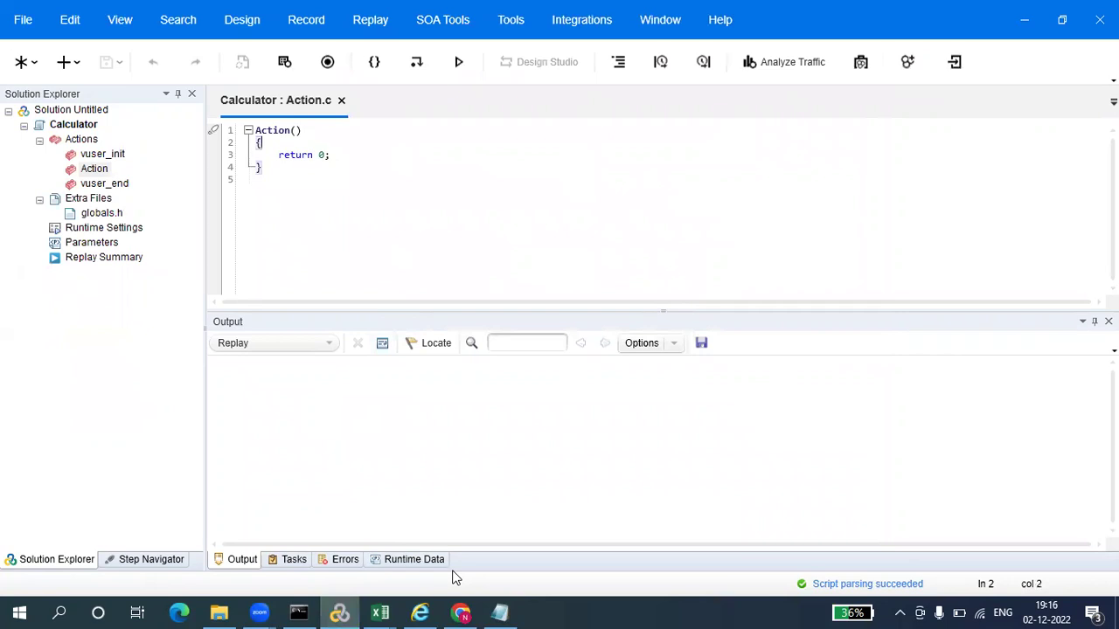
{"action": "mouse_move", "coordinate": [456, 609]}
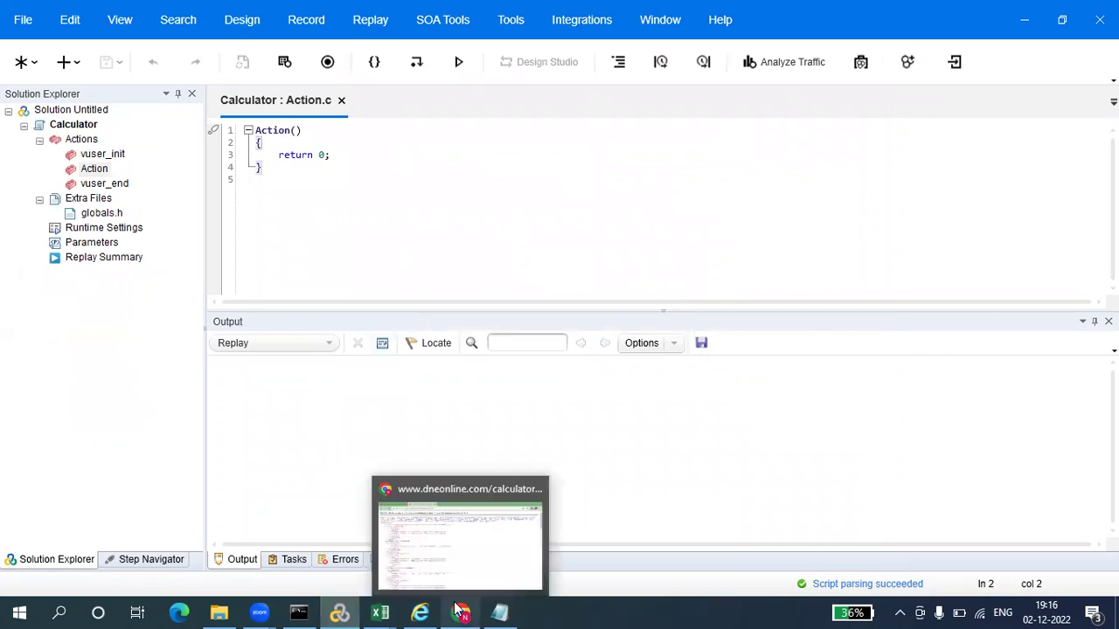
{"action": "left_click", "coordinate": [464, 534]}
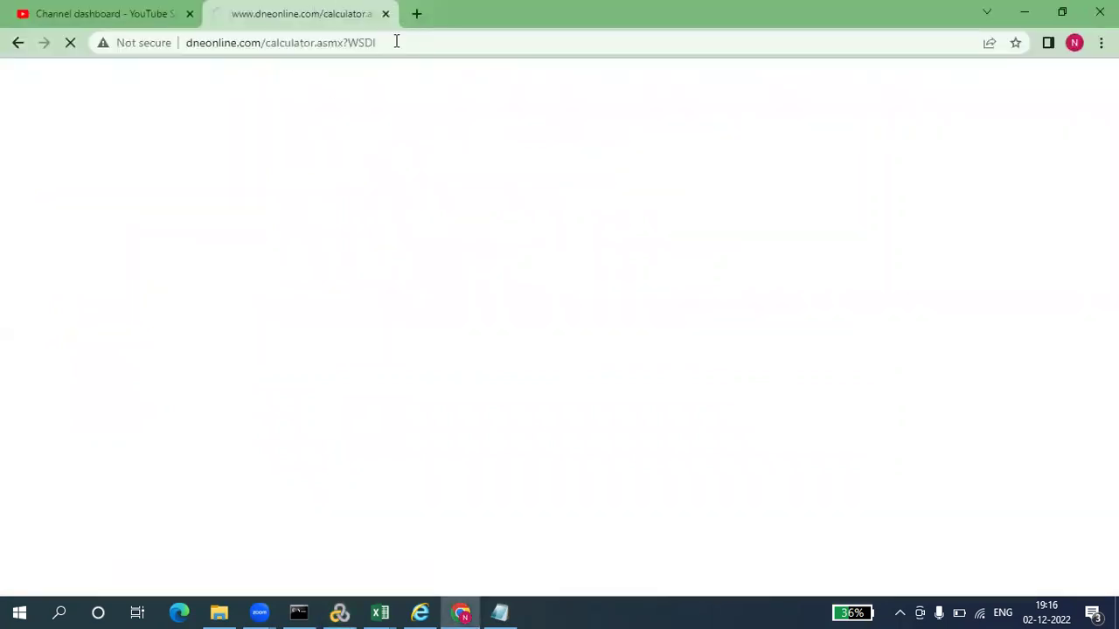
{"action": "left_click", "coordinate": [396, 41]}
{"action": "key", "text": "ctrl+c"}
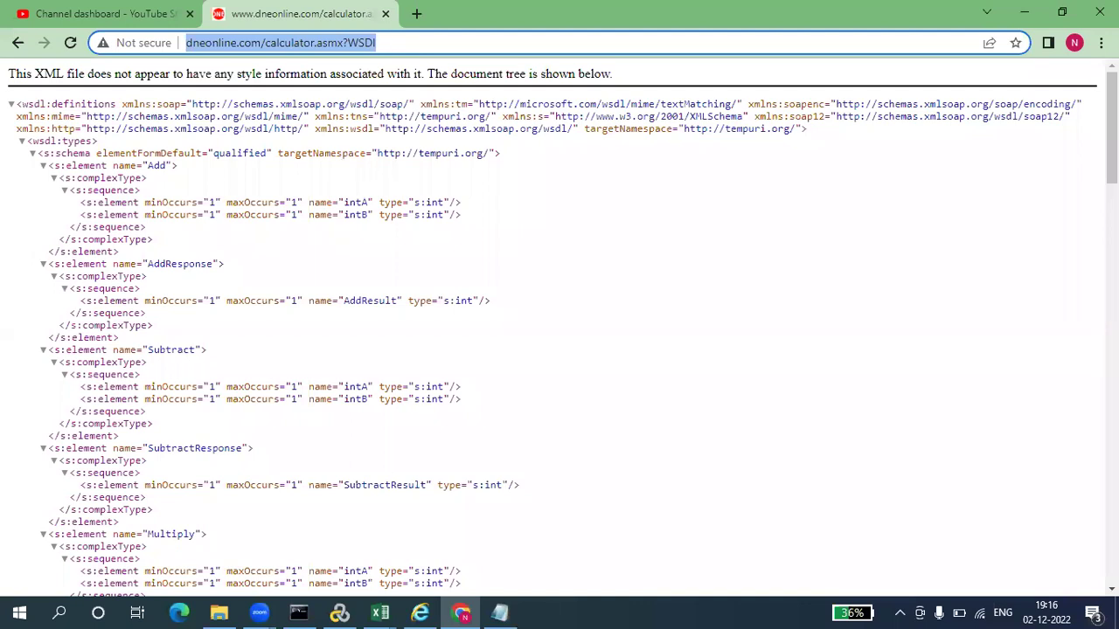
{"action": "left_click_drag", "start_coordinate": [1111, 128], "coordinate": [1111, 525]}
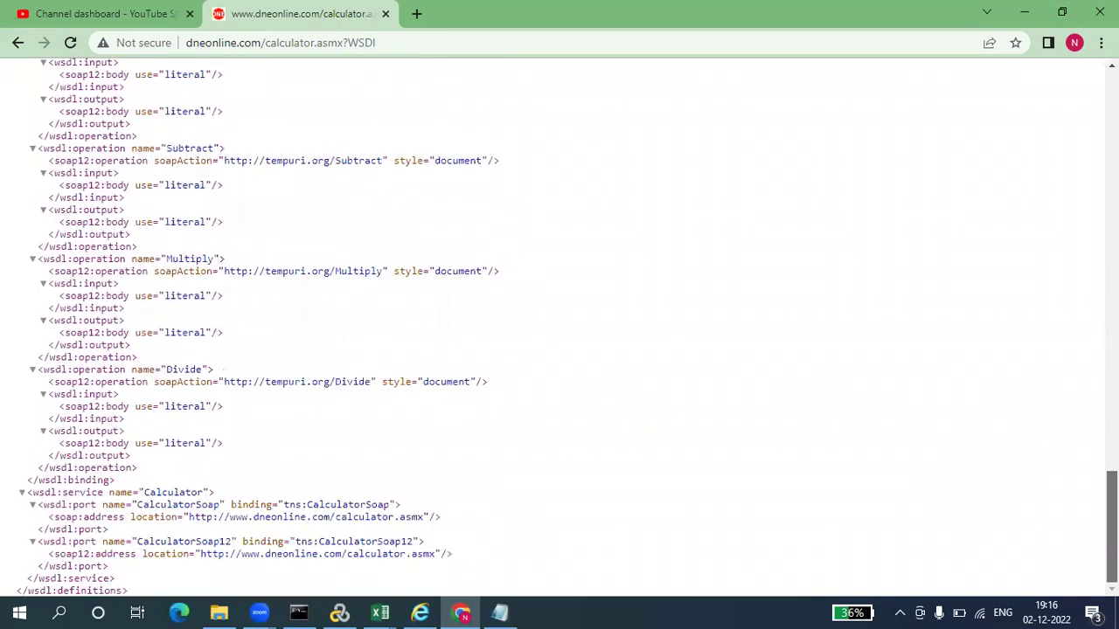
{"action": "left_click", "coordinate": [339, 612]}
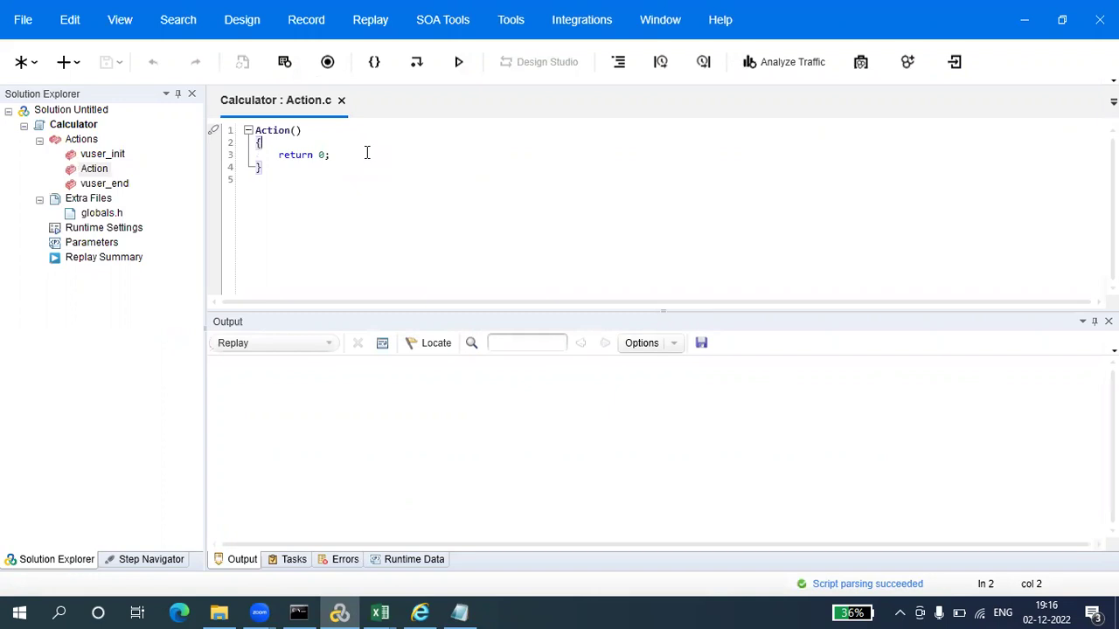
{"action": "left_click", "coordinate": [461, 28]}
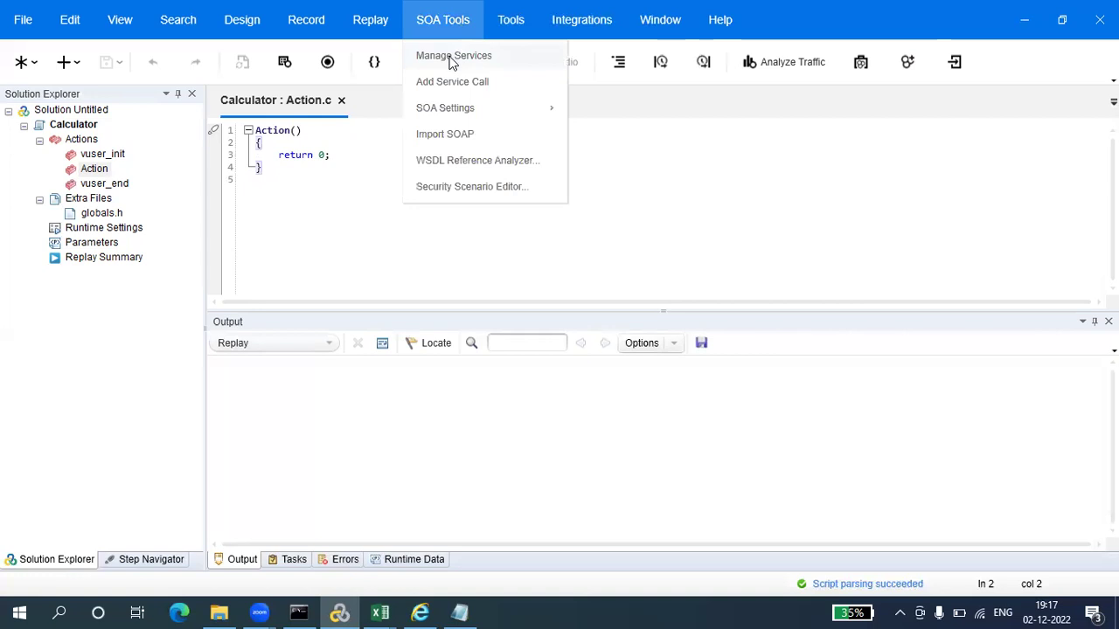
{"action": "left_click", "coordinate": [452, 57]}
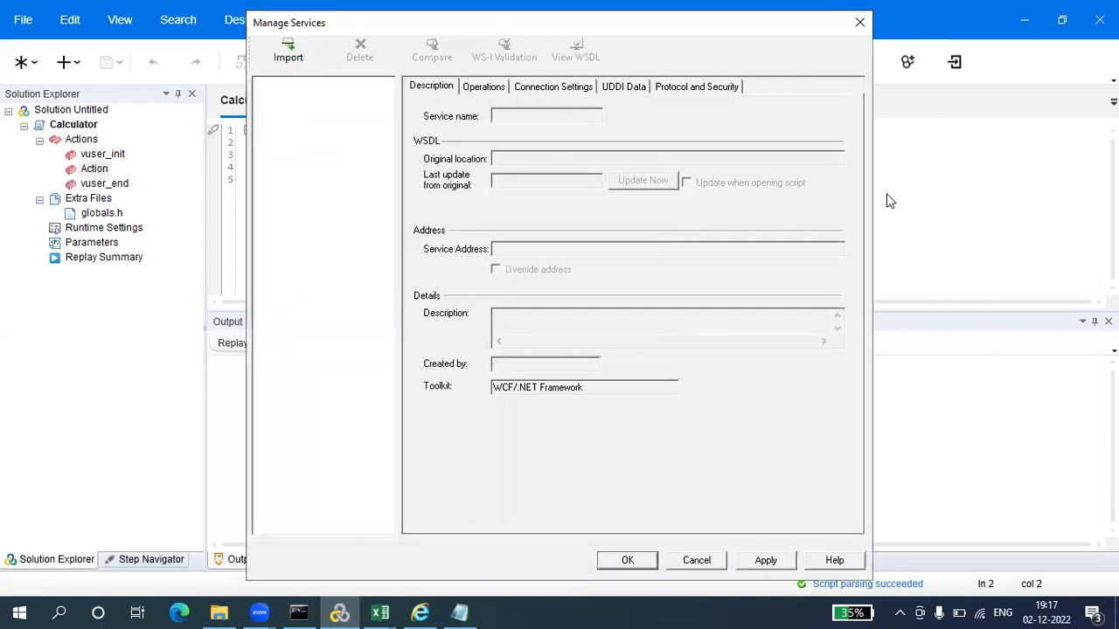
{"action": "left_click", "coordinate": [281, 63]}
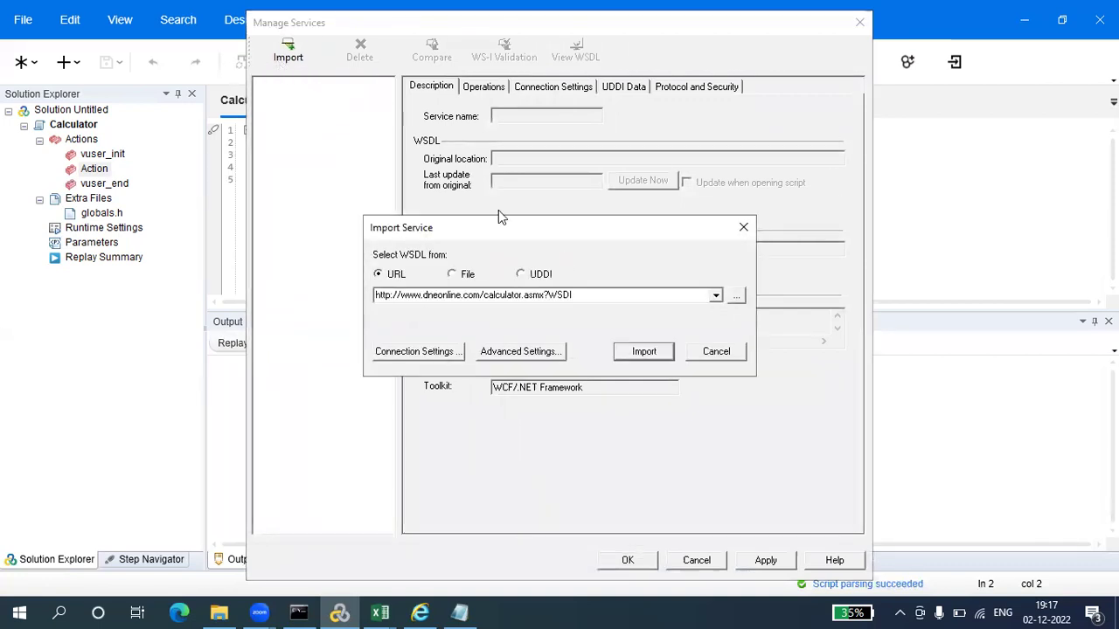
{"action": "double_click", "coordinate": [579, 294]}
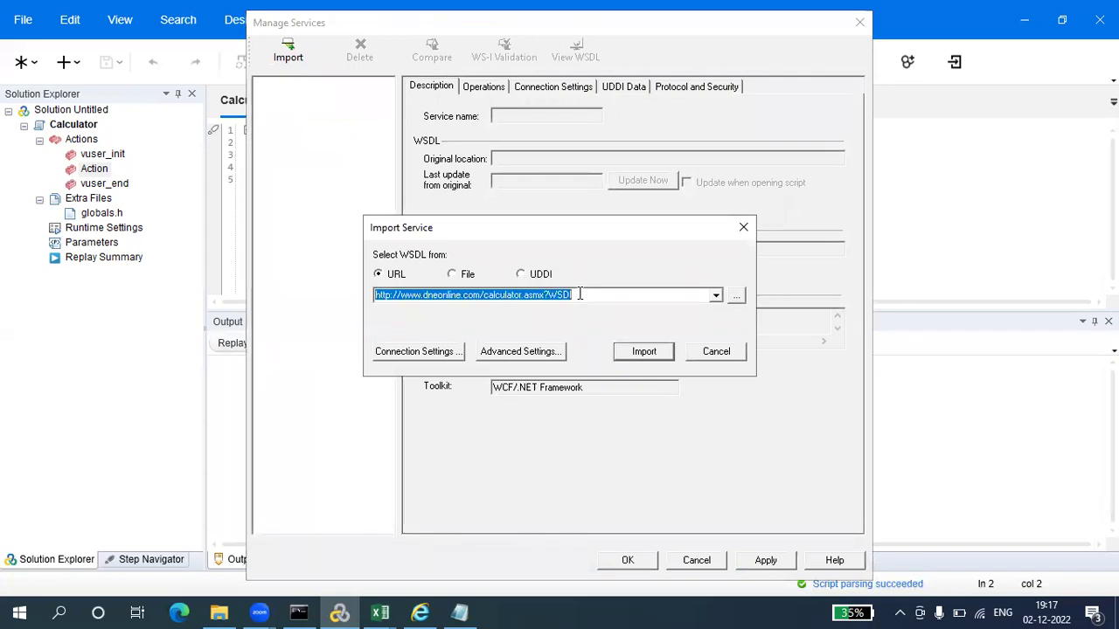
{"action": "key", "text": "BackSpace"}
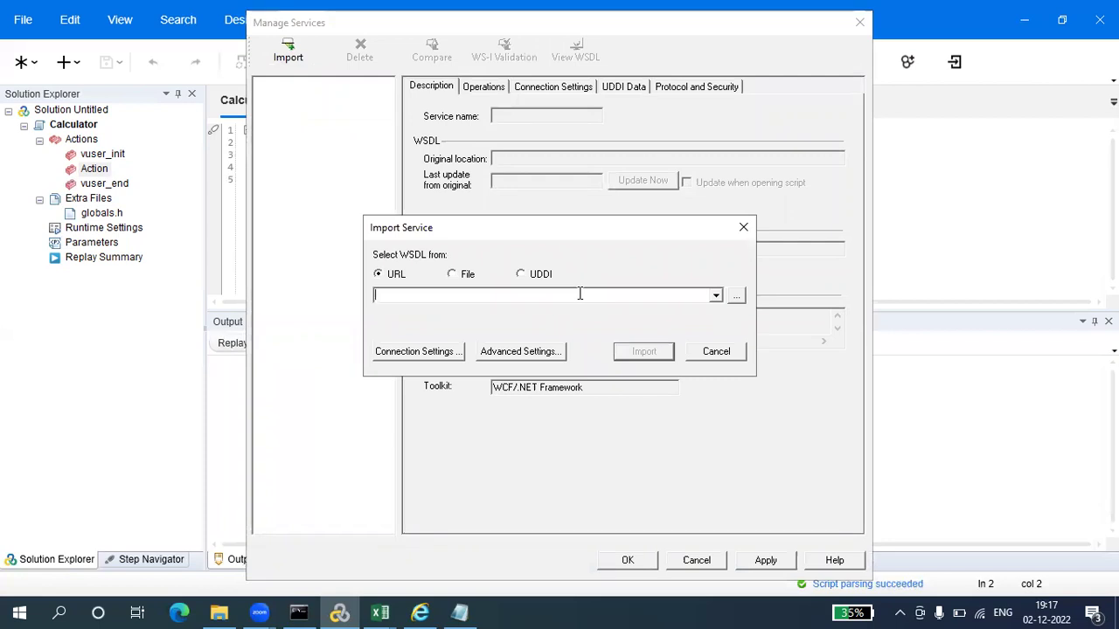
{"action": "key", "text": "ctrl+v"}
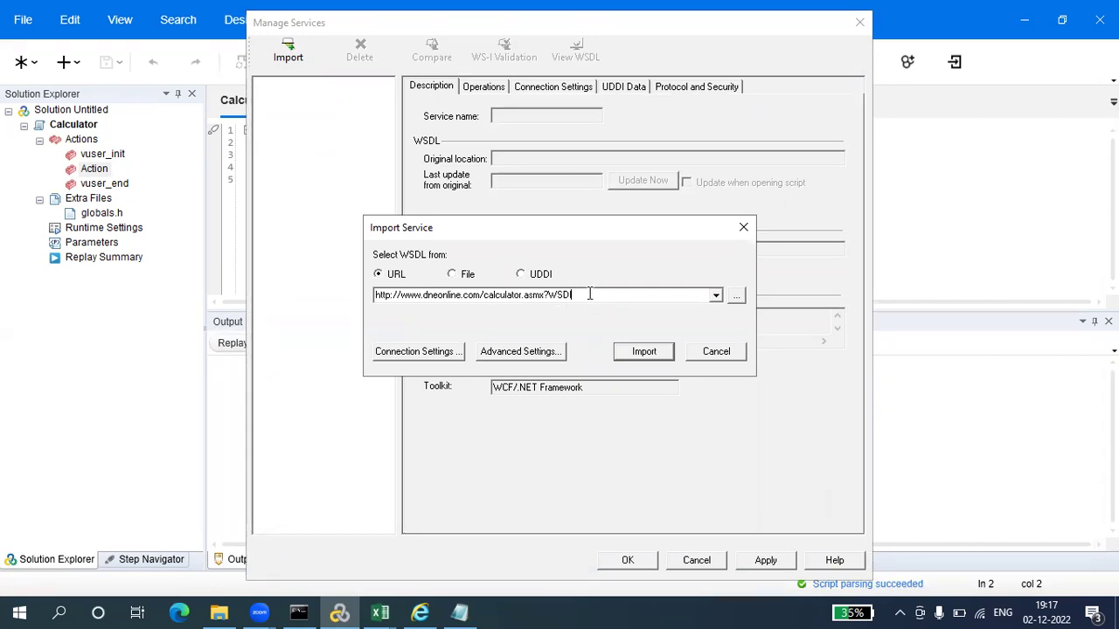
{"action": "type", "text": "L"}
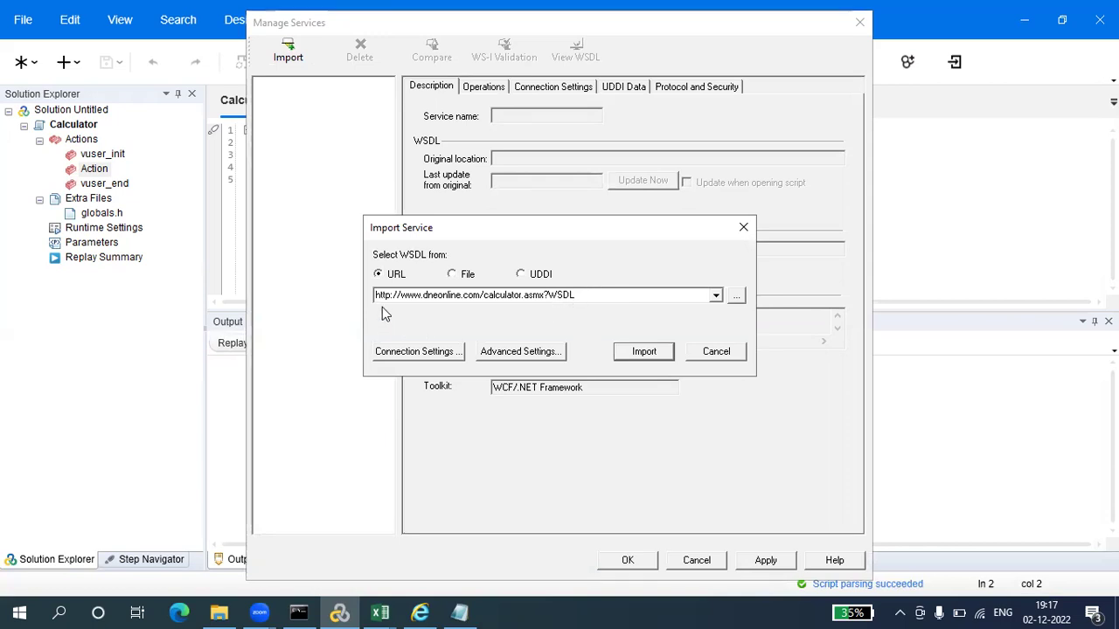
{"action": "left_click", "coordinate": [631, 356]}
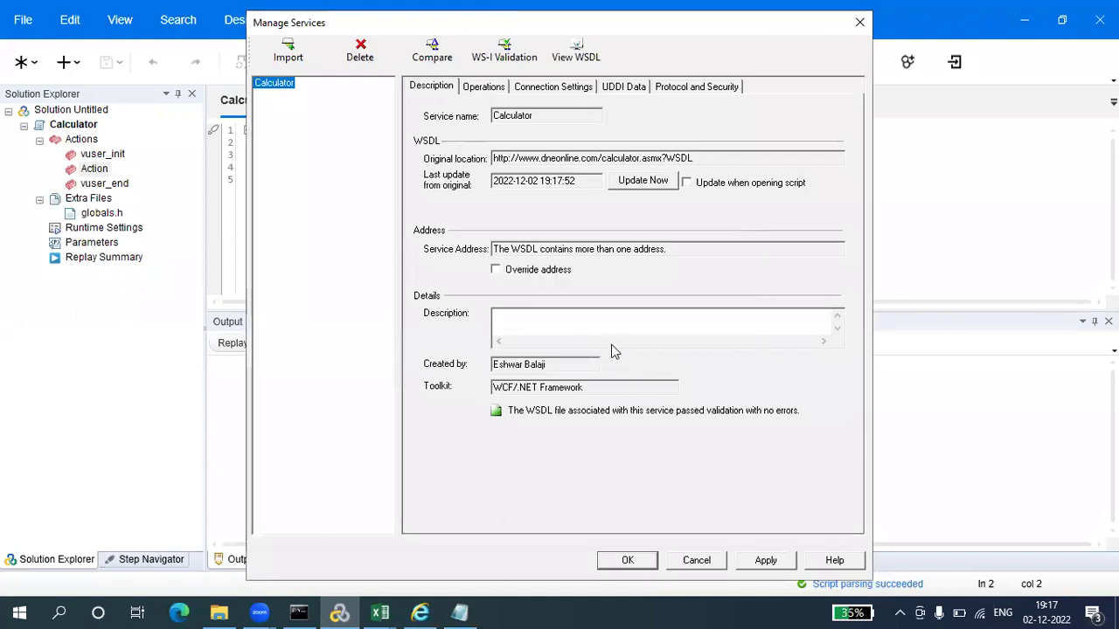
Review the imported Calculator service's operations and description, and apply the service settings to the script
{"action": "left_click", "coordinate": [481, 89]}
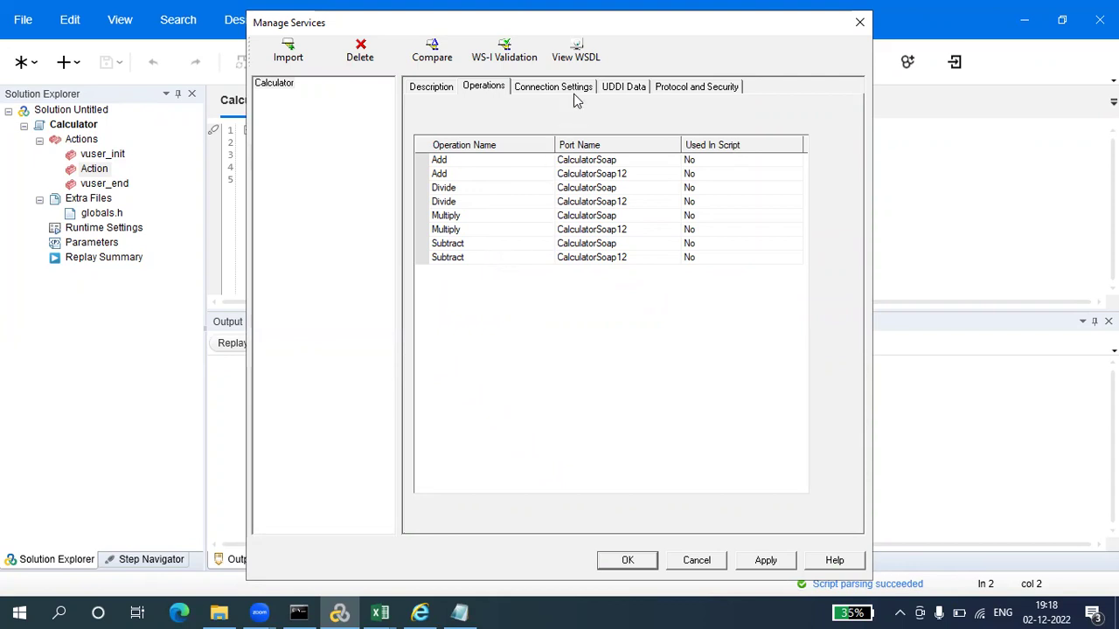
{"action": "left_click", "coordinate": [418, 90]}
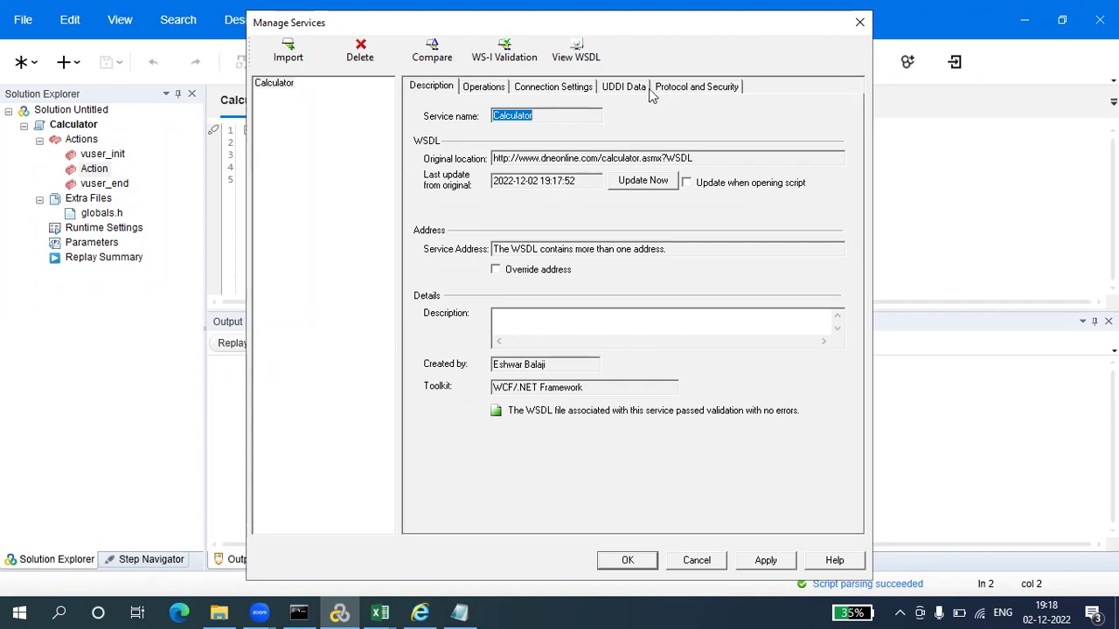
{"action": "left_click", "coordinate": [479, 89]}
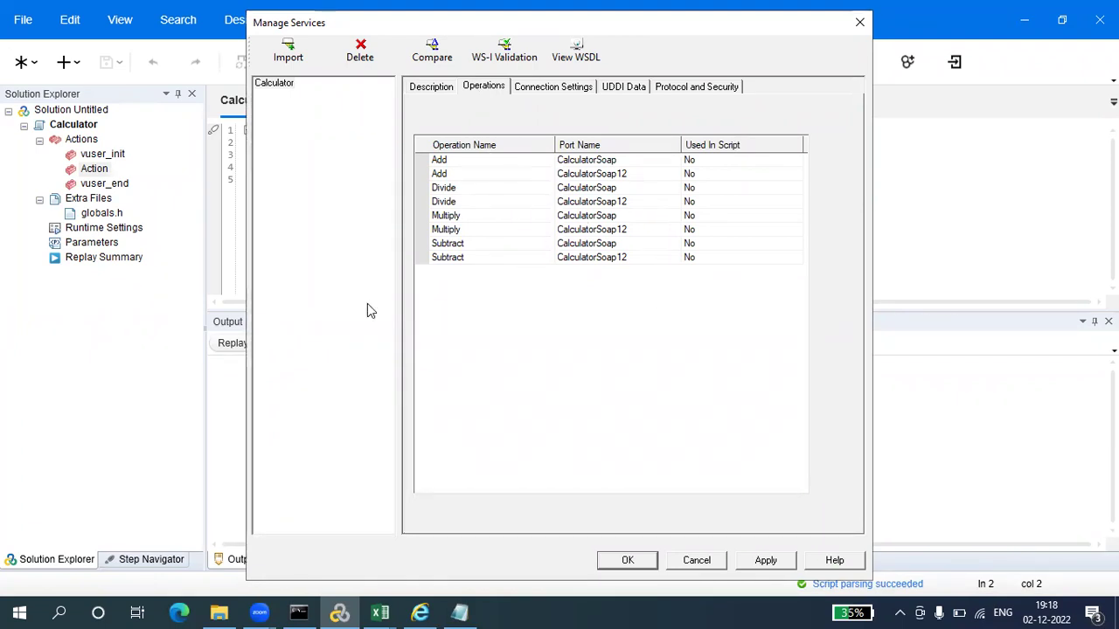
{"action": "left_click", "coordinate": [420, 89]}
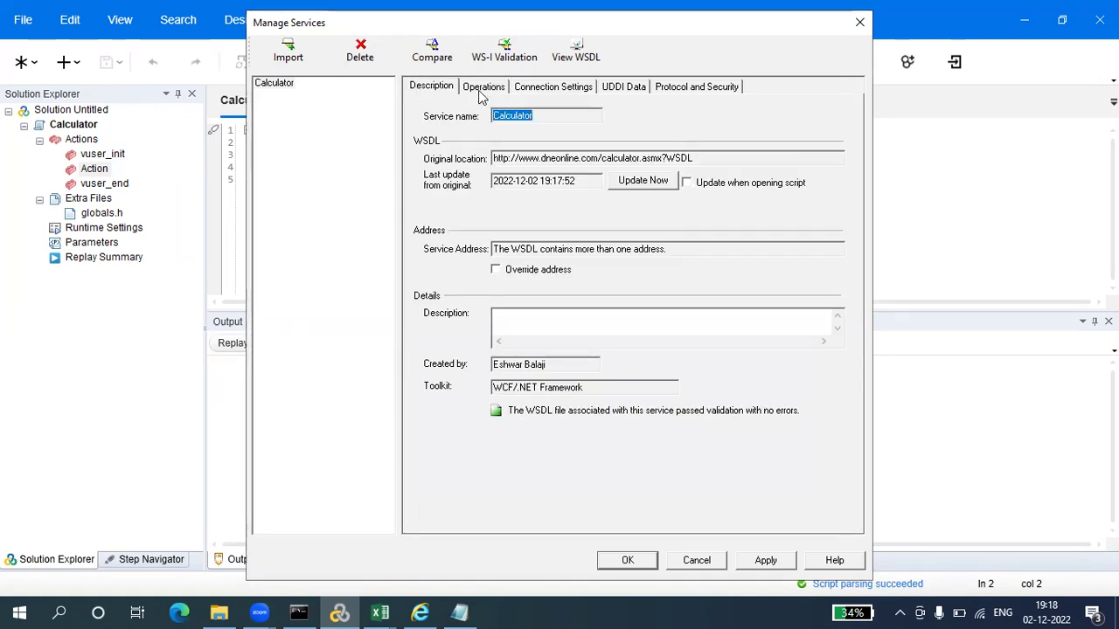
{"action": "left_click", "coordinate": [765, 559]}
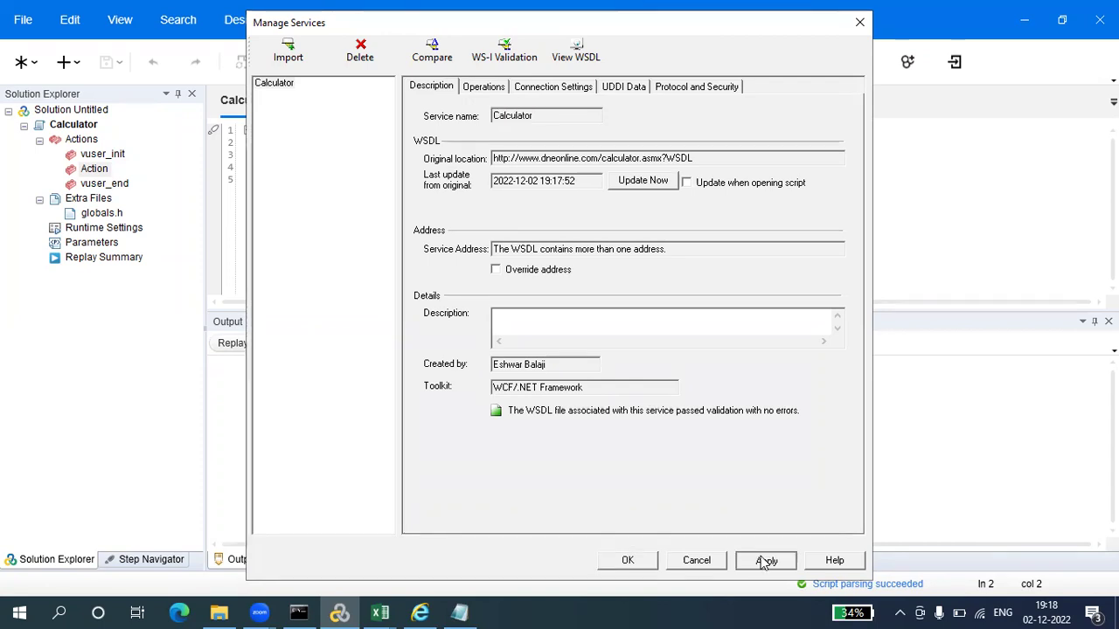
{"action": "left_click", "coordinate": [628, 561]}
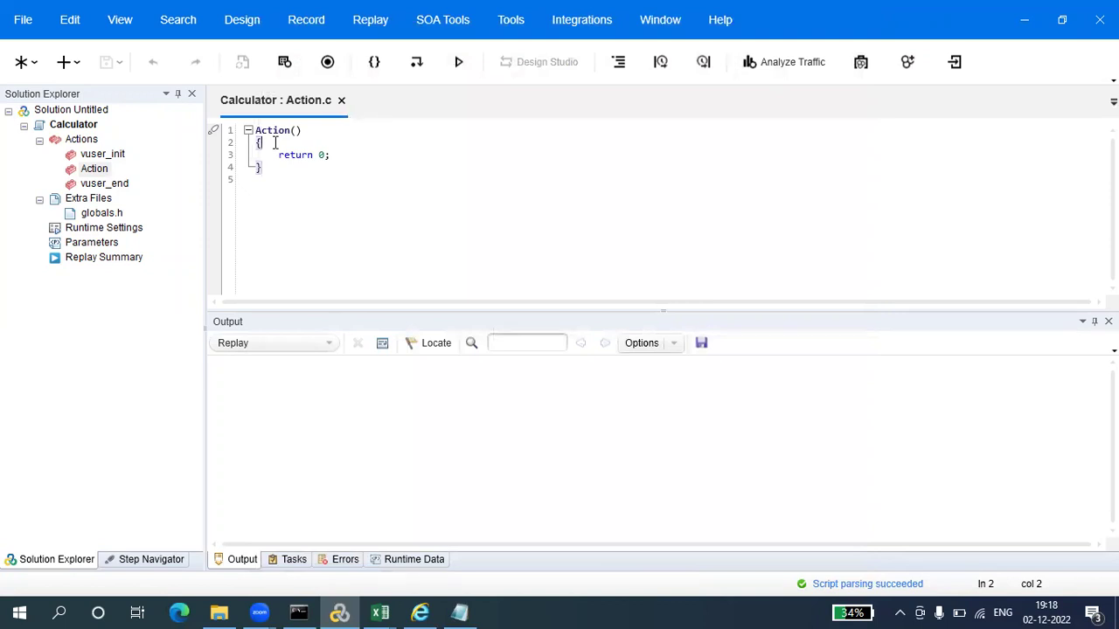
Start a new service call in the Action for the Calculator service with the Add operation
{"action": "left_click", "coordinate": [448, 24]}
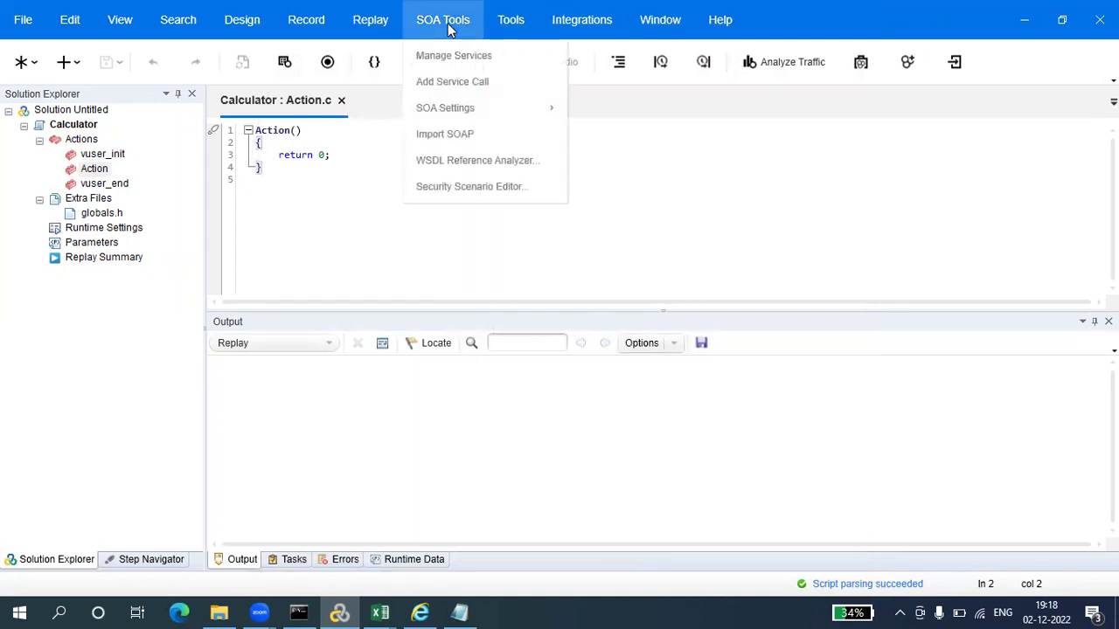
{"action": "left_click", "coordinate": [465, 88]}
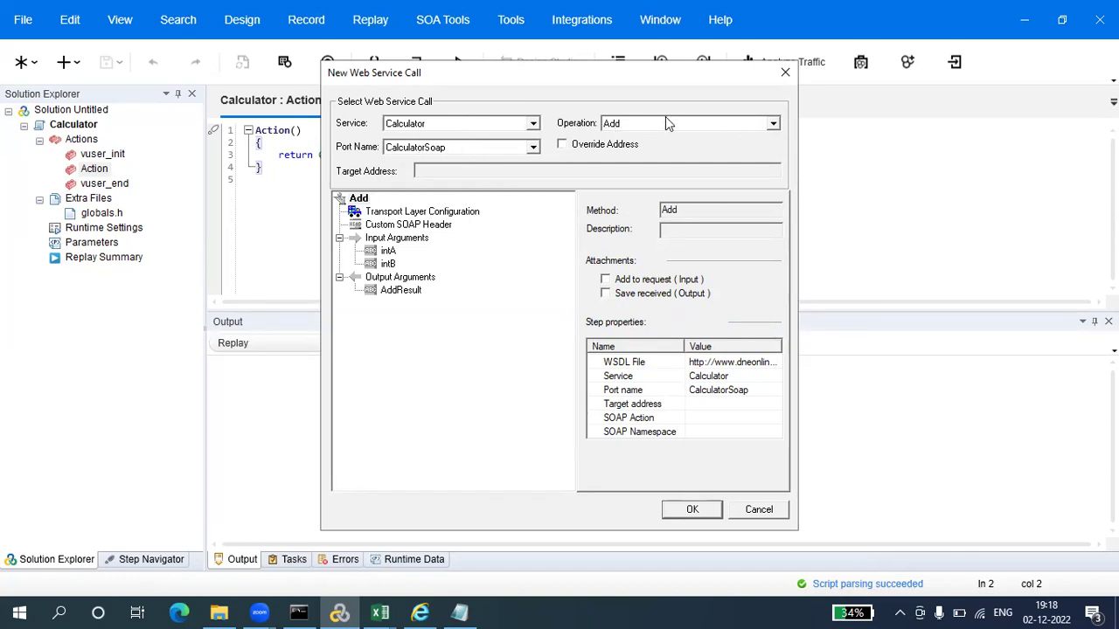
{"action": "left_click", "coordinate": [773, 126]}
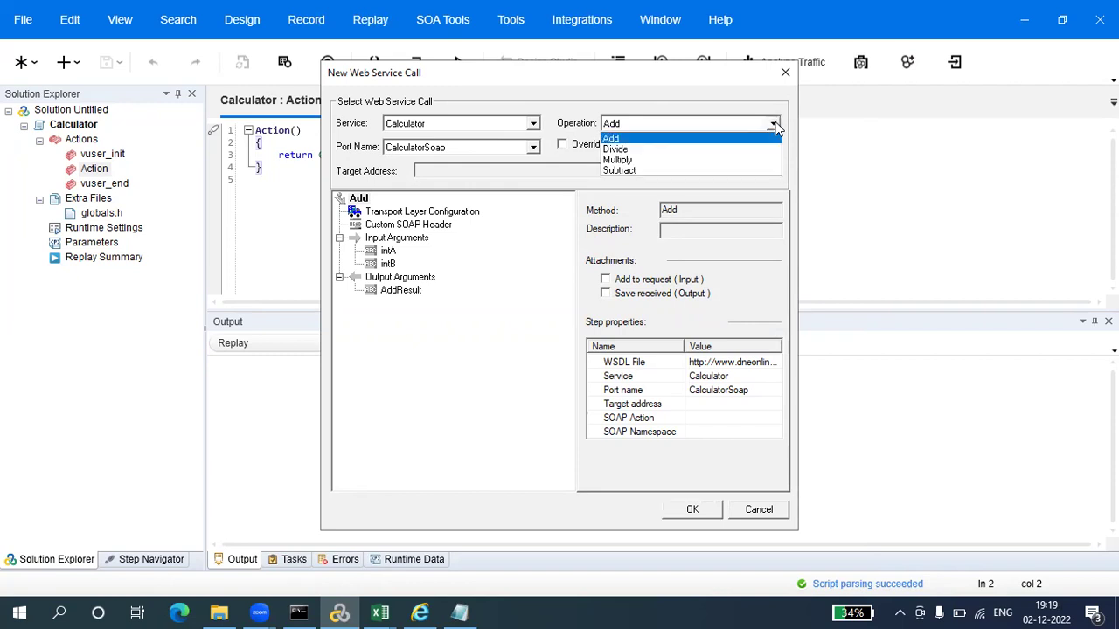
{"action": "left_click", "coordinate": [694, 149]}
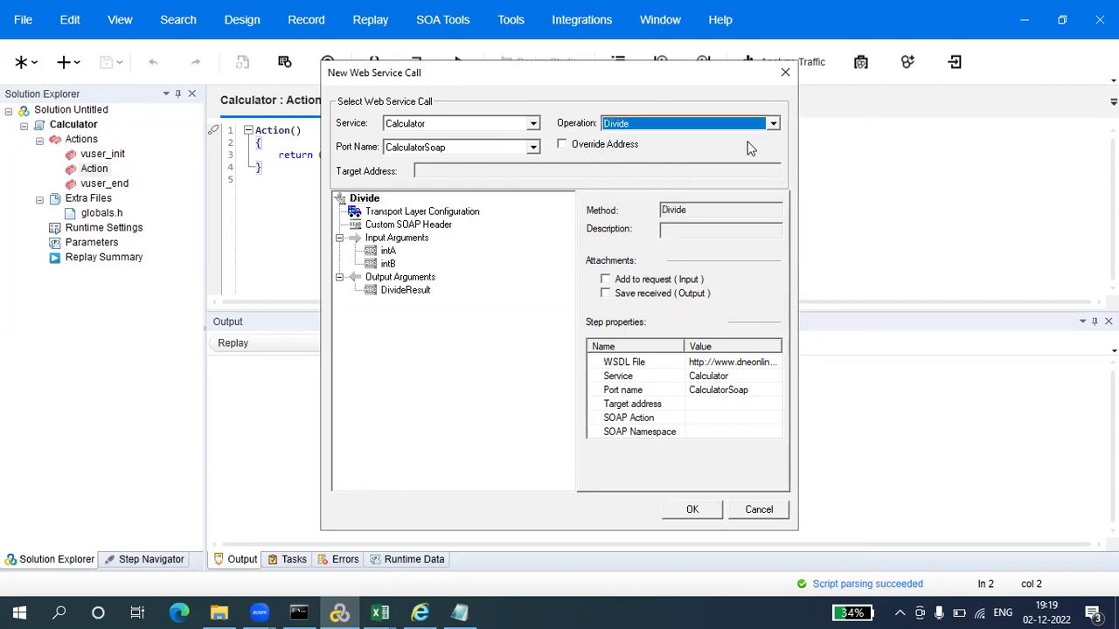
{"action": "left_click", "coordinate": [773, 126]}
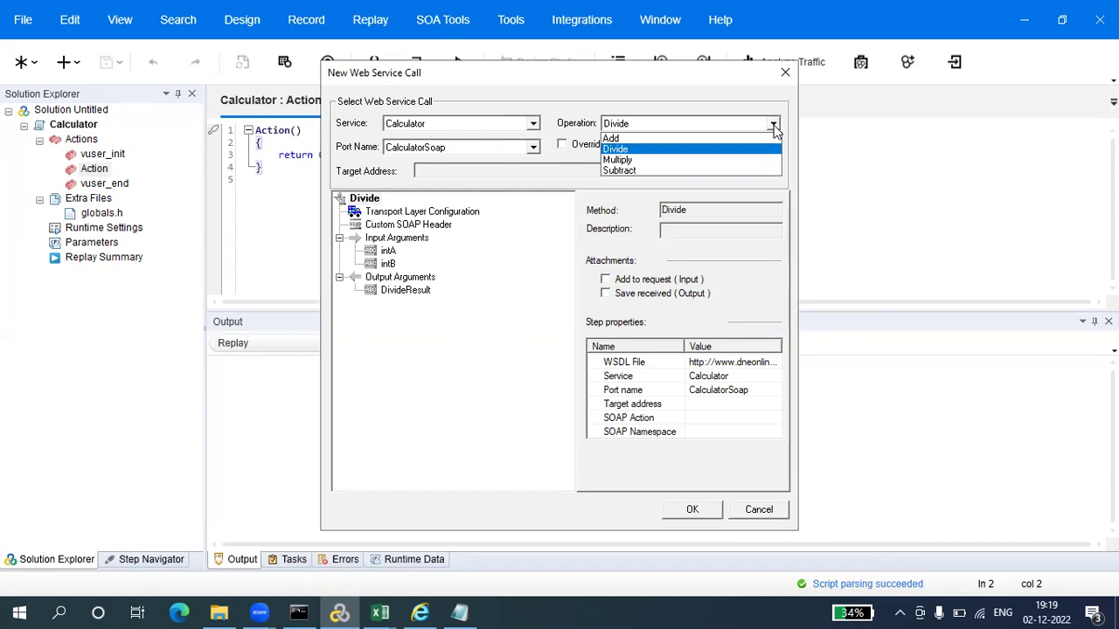
{"action": "left_click", "coordinate": [643, 140]}
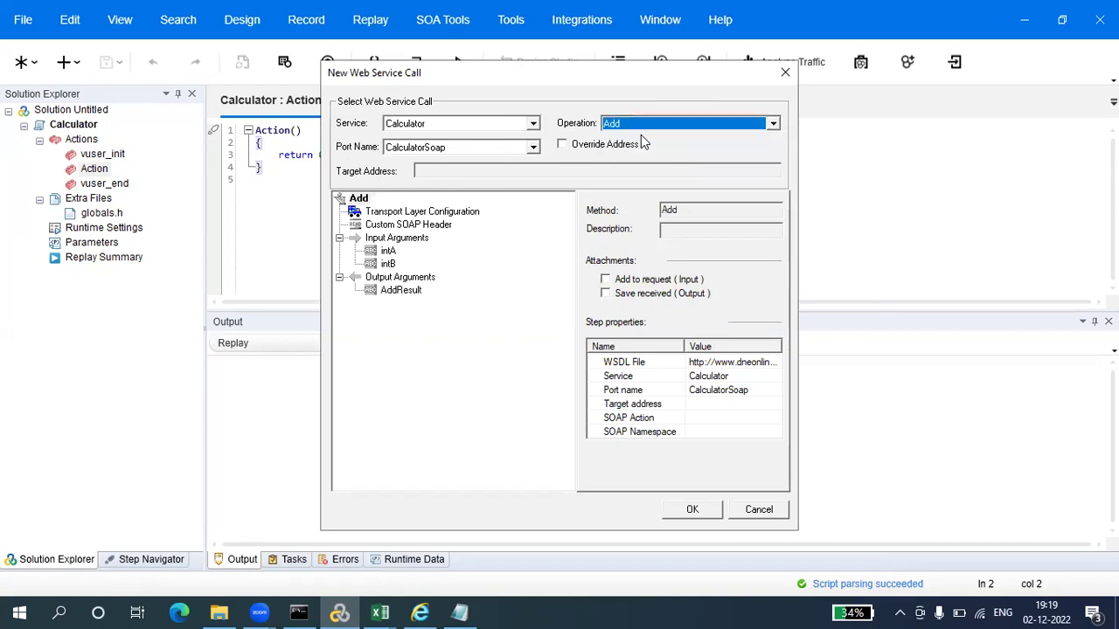
Include both input arguments in the Add call, setting intA to 20 and intB to 30
{"action": "left_click", "coordinate": [387, 252]}
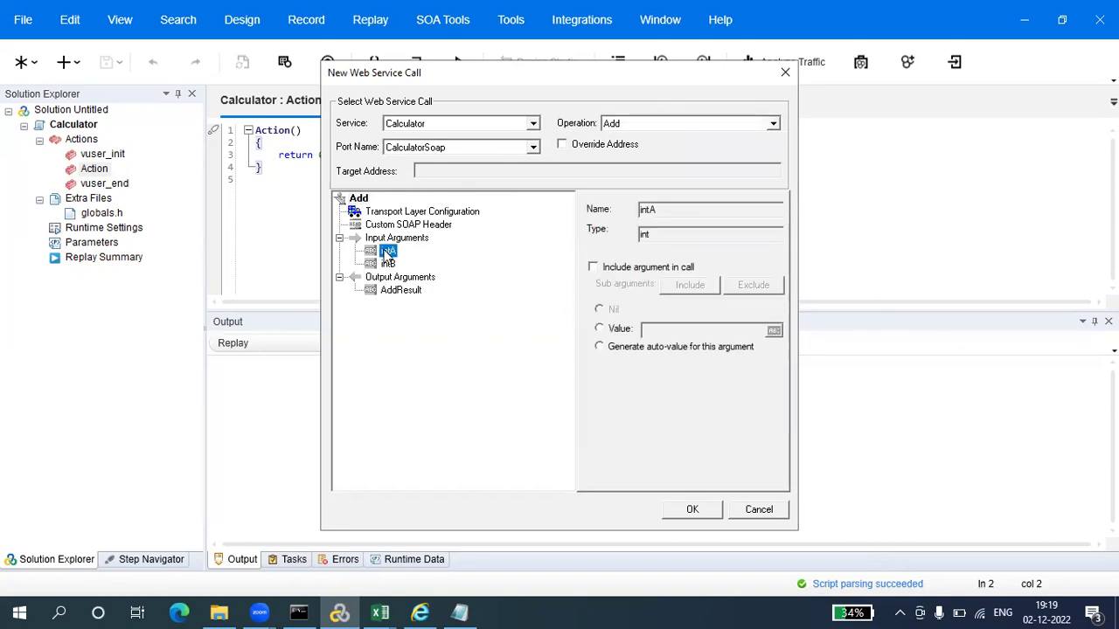
{"action": "left_click", "coordinate": [592, 267]}
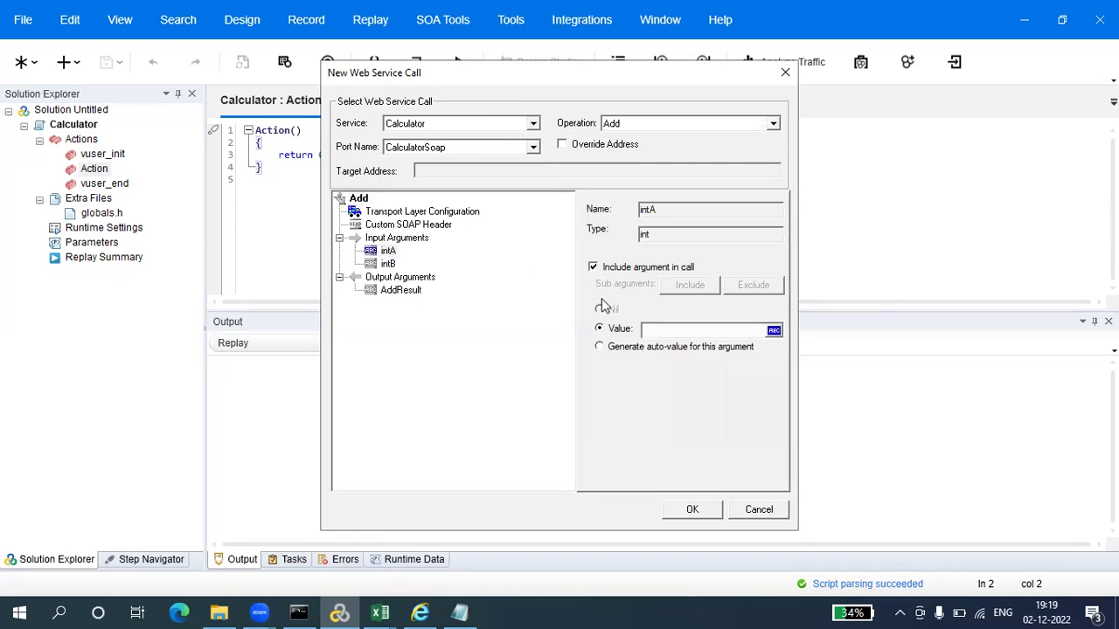
{"action": "left_click", "coordinate": [658, 329]}
{"action": "type", "text": "20"}
{"action": "left_click", "coordinate": [388, 264]}
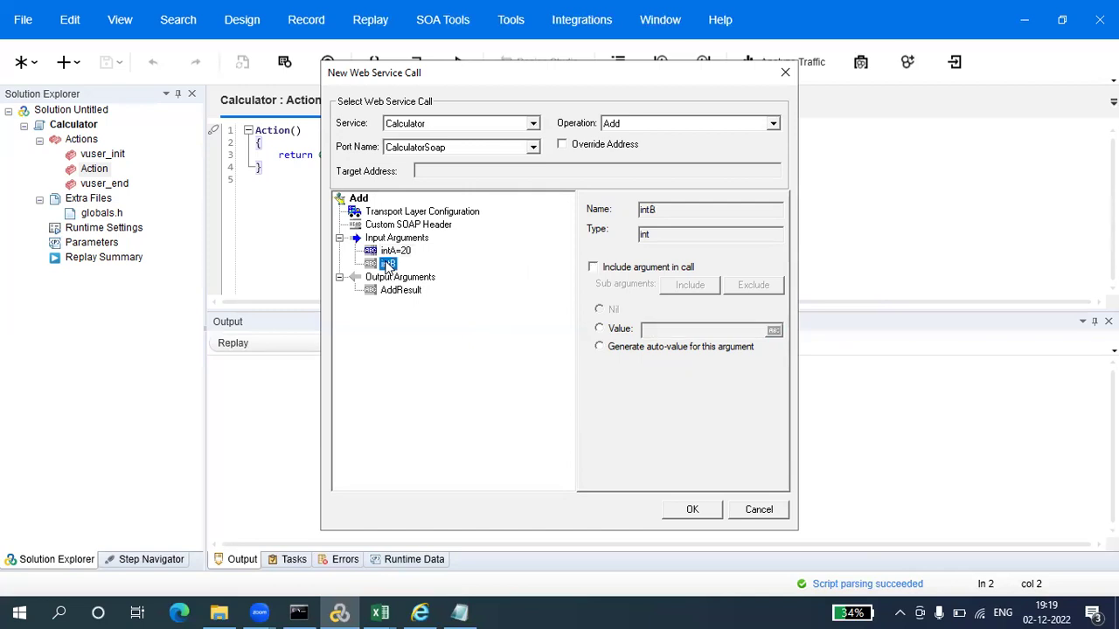
{"action": "left_click", "coordinate": [594, 268]}
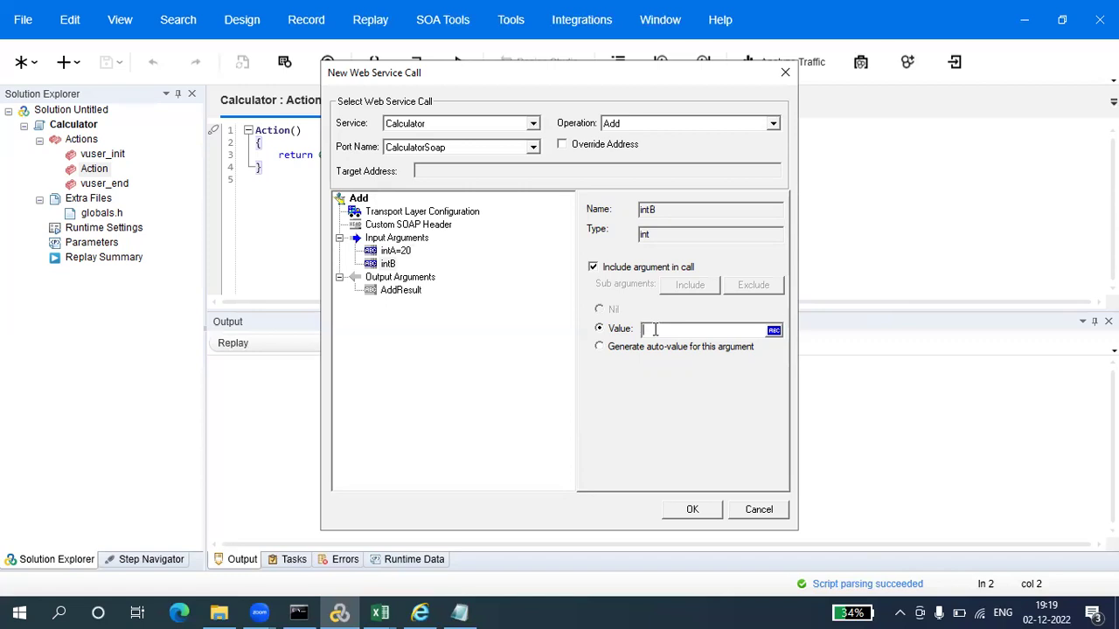
{"action": "type", "text": "30"}
Save the returned AddResult value in the parameter Param_AddResult and insert the Add service call into the Action script
{"action": "left_click", "coordinate": [402, 290]}
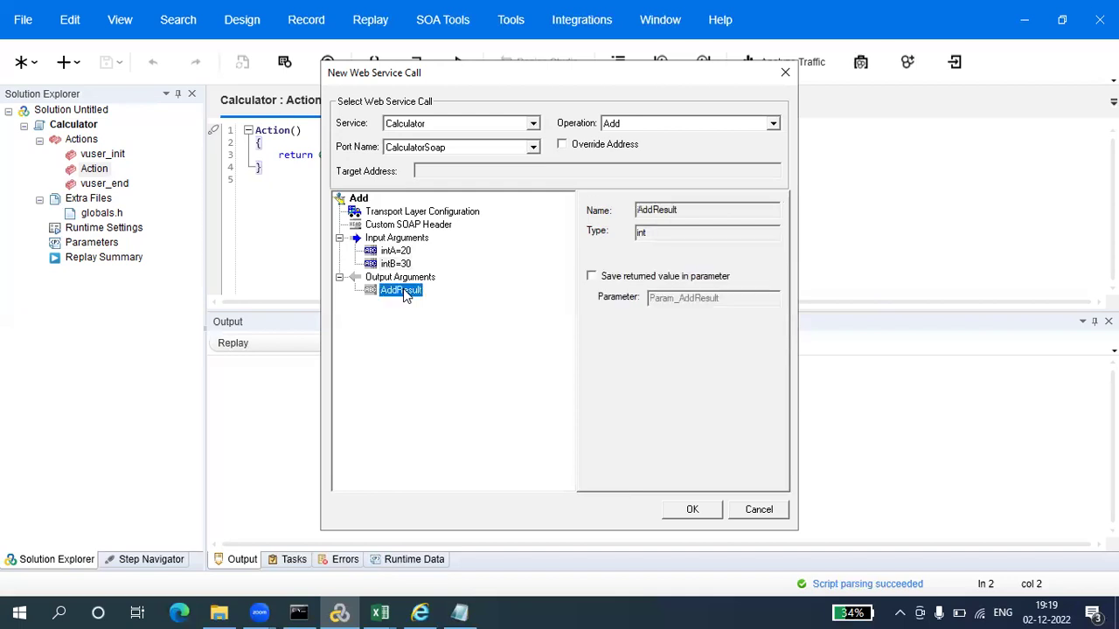
{"action": "left_click", "coordinate": [592, 277]}
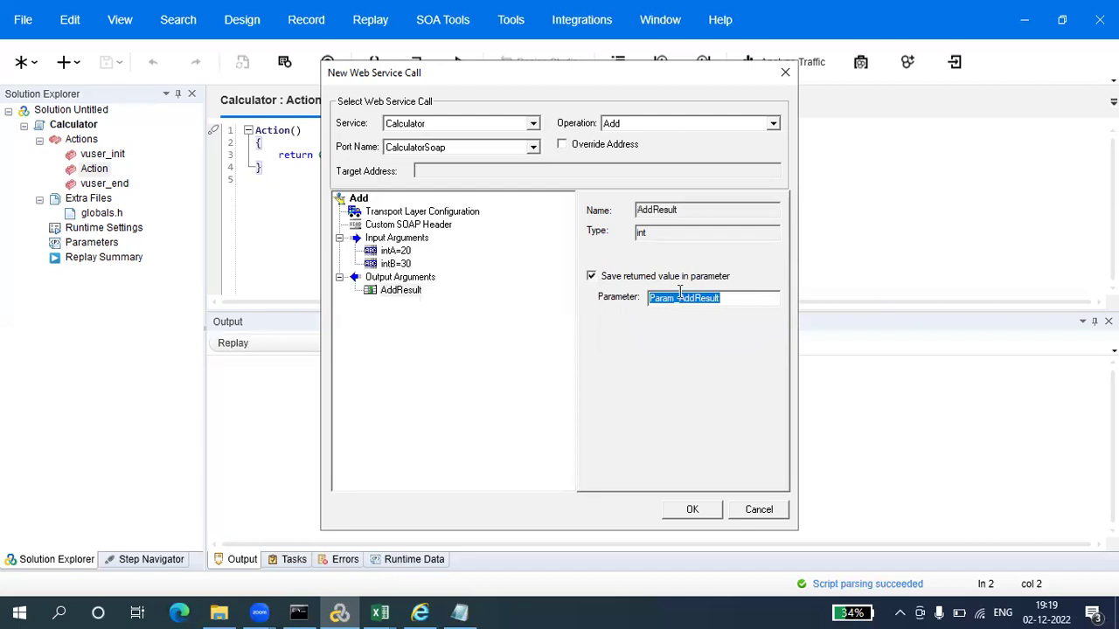
{"action": "left_click", "coordinate": [733, 299]}
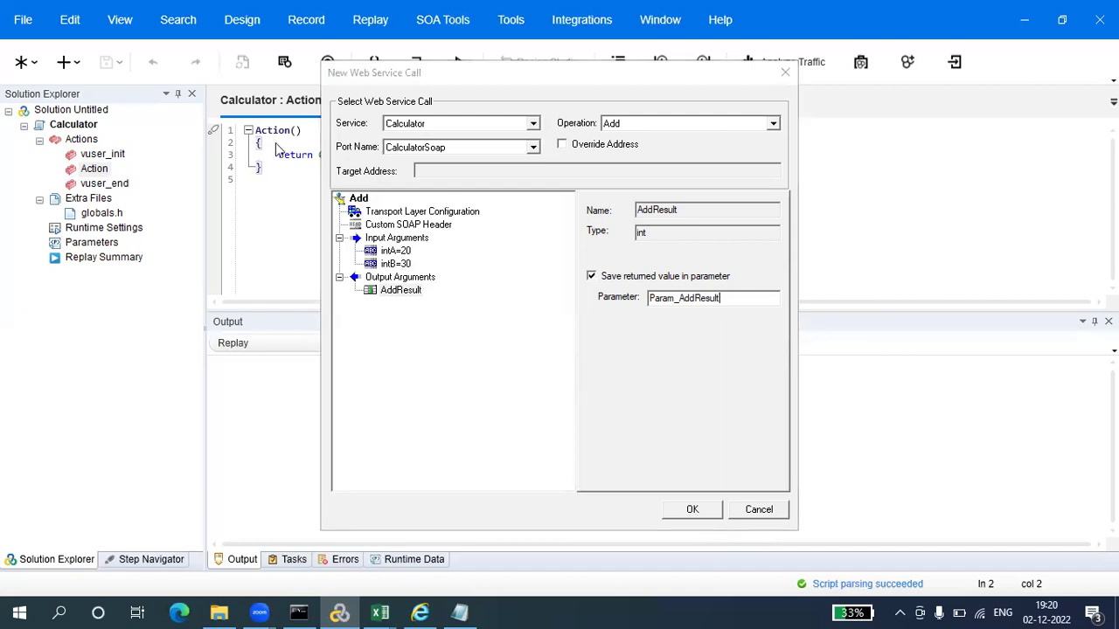
{"action": "left_click", "coordinate": [695, 509]}
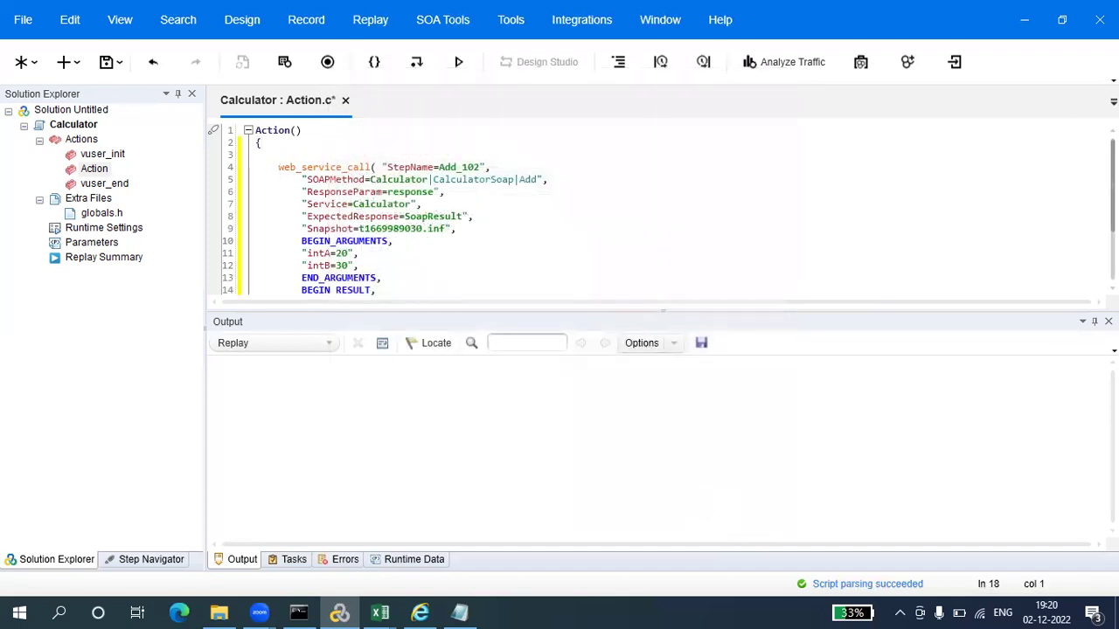
{"action": "scroll", "coordinate": [1111, 287], "scroll_direction": "down", "scroll_amount": 1}
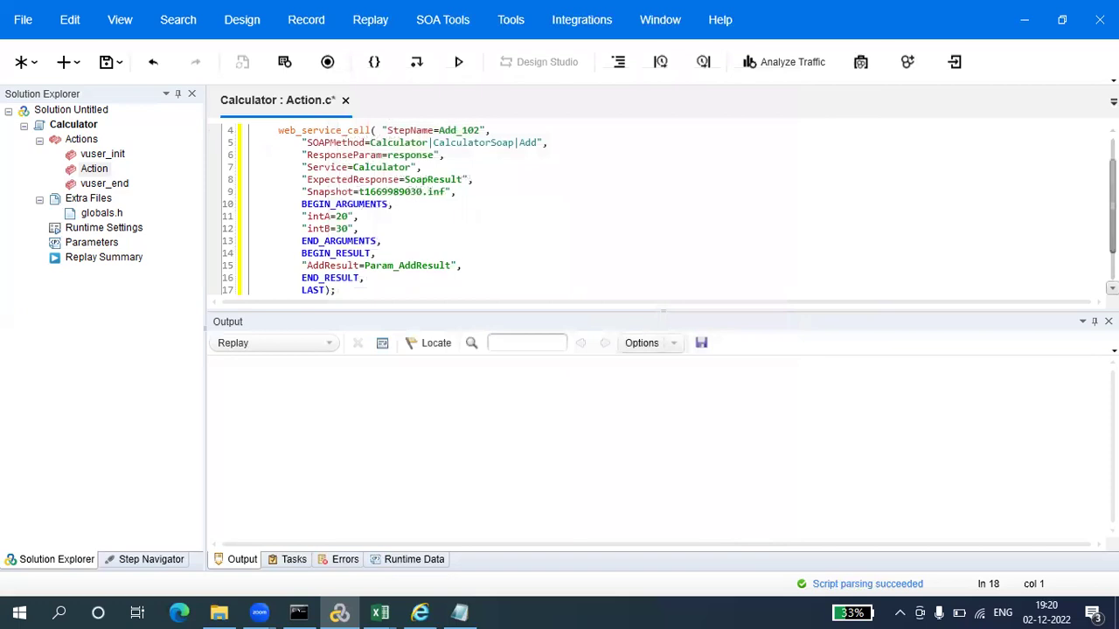
Insert a start transaction named Calculator_Addition on the blank line above the web service call in the Action script
{"action": "left_click_drag", "start_coordinate": [660, 310], "coordinate": [666, 379]}
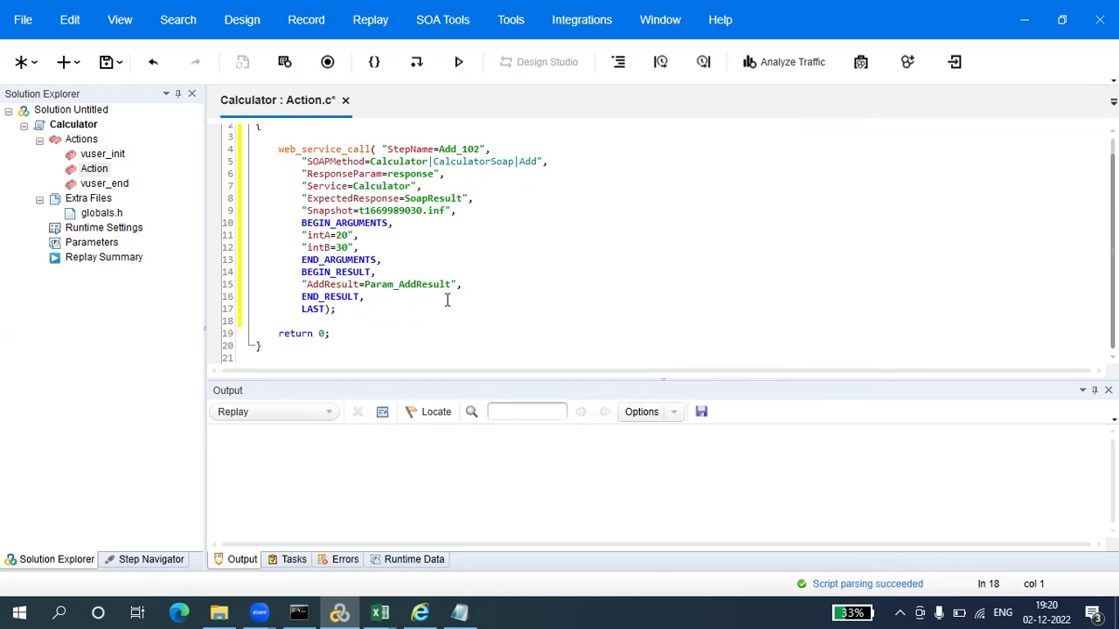
{"action": "left_click", "coordinate": [294, 133]}
{"action": "scroll", "coordinate": [294, 133], "scroll_direction": "up", "scroll_amount": 1}
{"action": "key", "text": "Tab"}
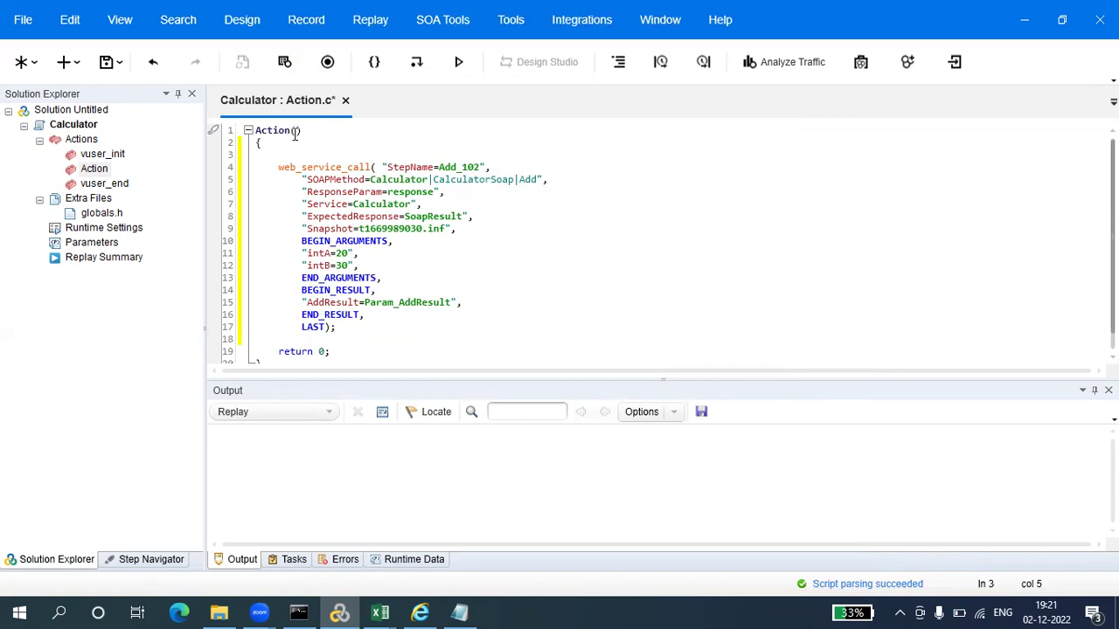
{"action": "left_click", "coordinate": [662, 63]}
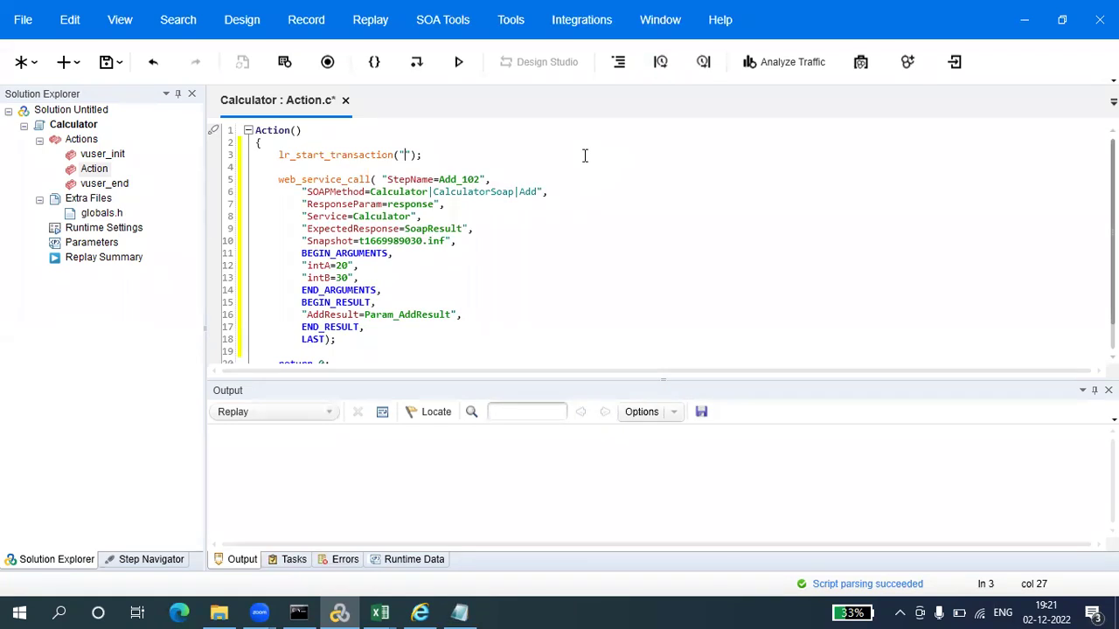
{"action": "type", "text": "Calc"}
{"action": "type", "text": "ula"}
{"action": "type", "text": "tor"}
{"action": "type", "text": "_"}
{"action": "type", "text": "AA"}
{"action": "key", "text": "BackSpace"}
{"action": "type", "text": "ddition"}
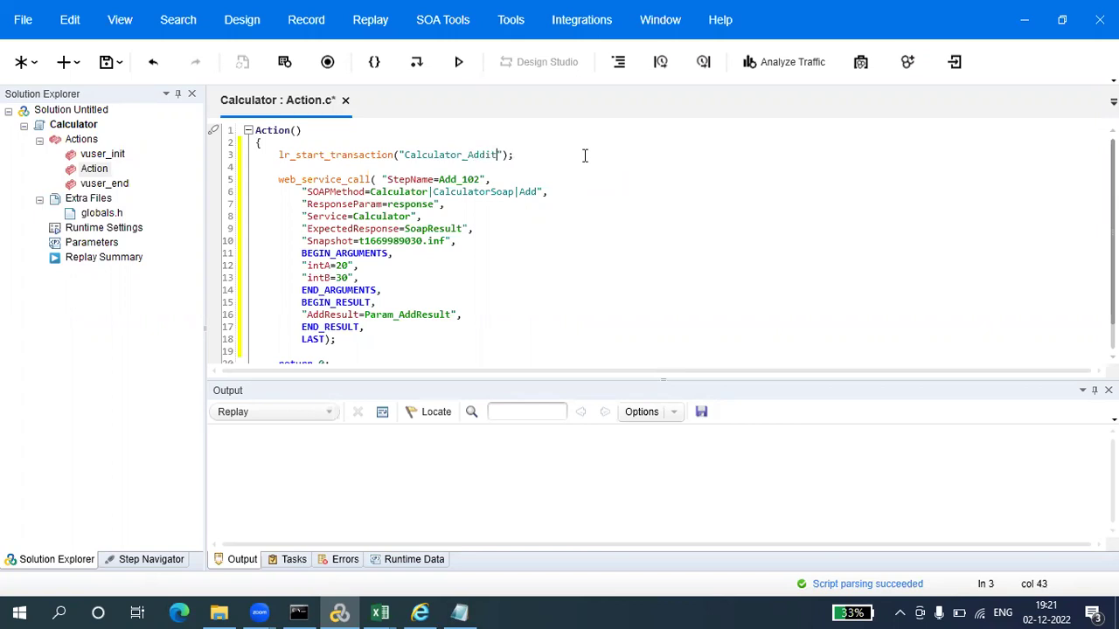
Insert an end transaction below the web service call, reusing the copied start transaction name Calculator_Addition with status LR_AUTO
{"action": "double_click", "coordinate": [429, 157]}
{"action": "key", "text": "ctrl+c"}
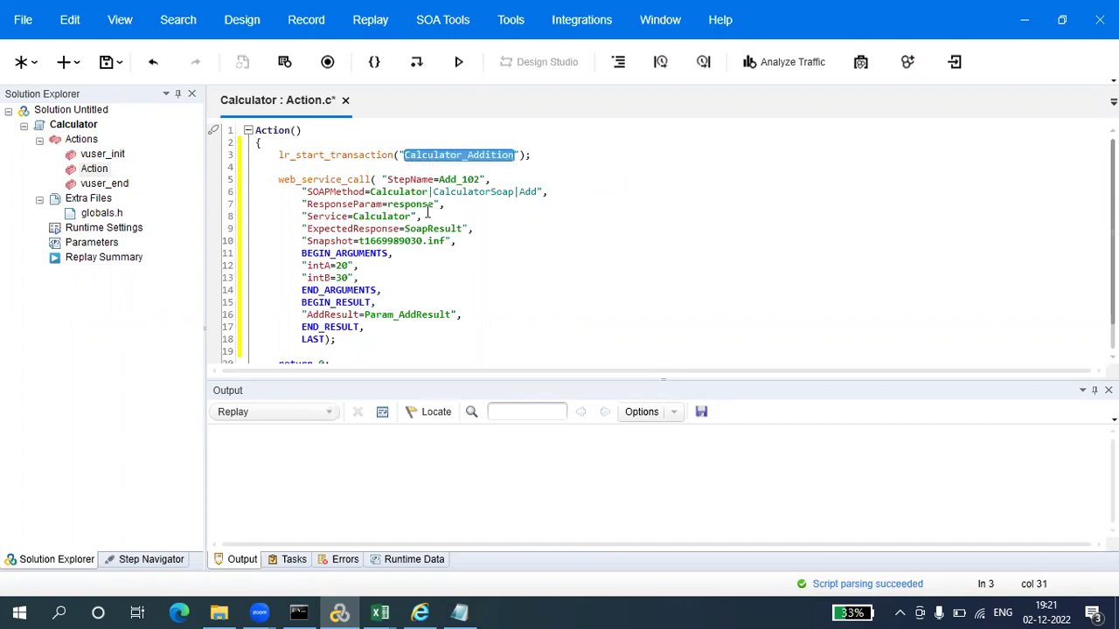
{"action": "left_click", "coordinate": [353, 340]}
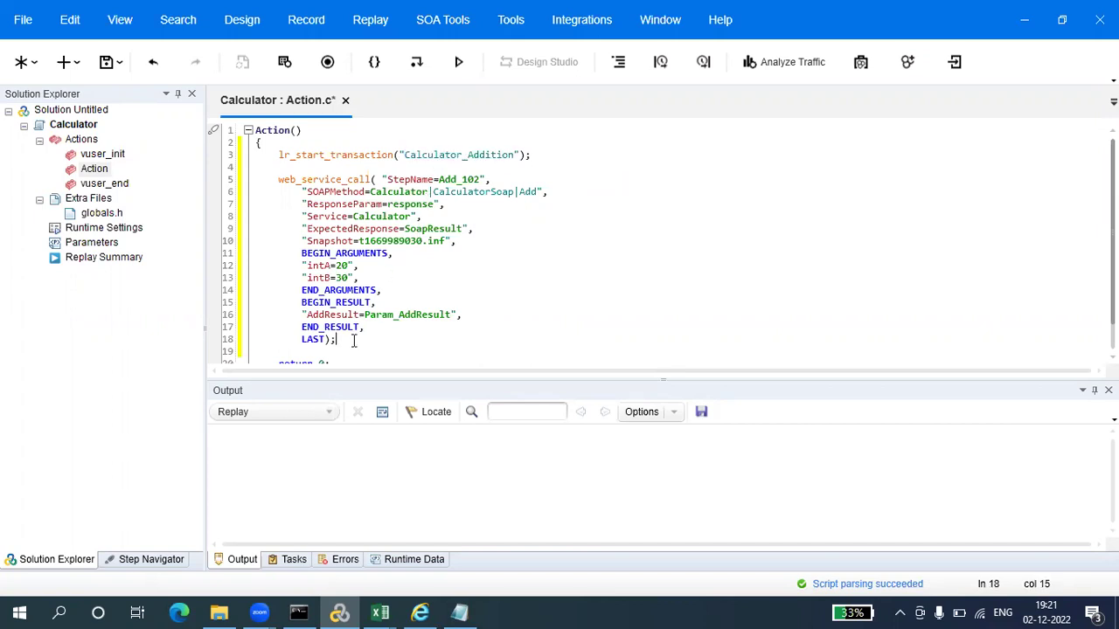
{"action": "key", "text": "Return"}
{"action": "key", "text": "Return"}
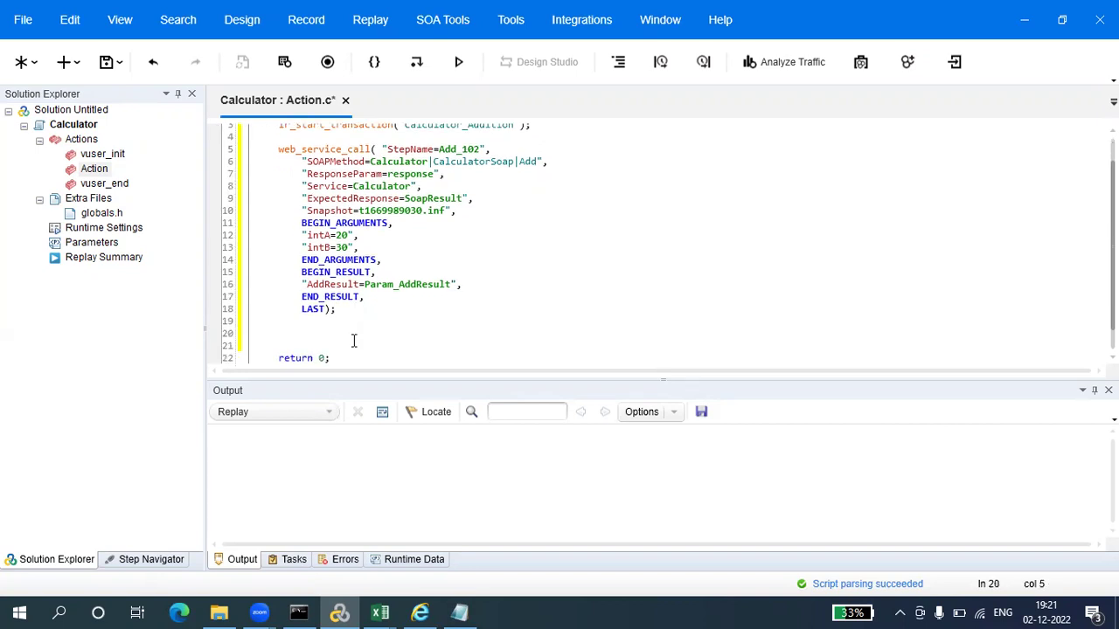
{"action": "left_click", "coordinate": [704, 61]}
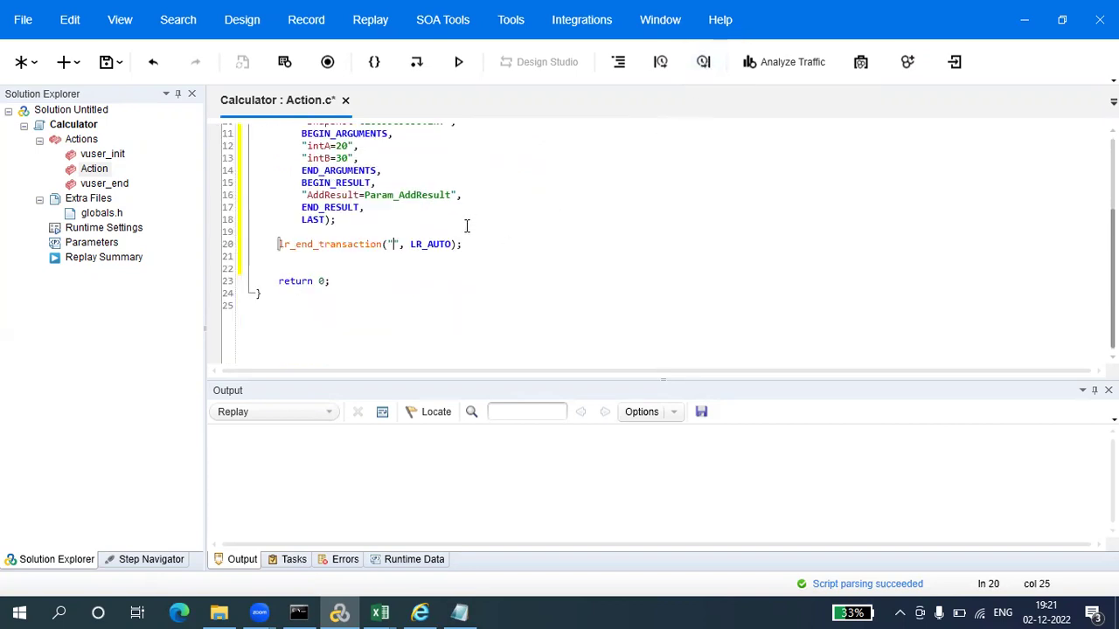
{"action": "key", "text": "ctrl+v"}
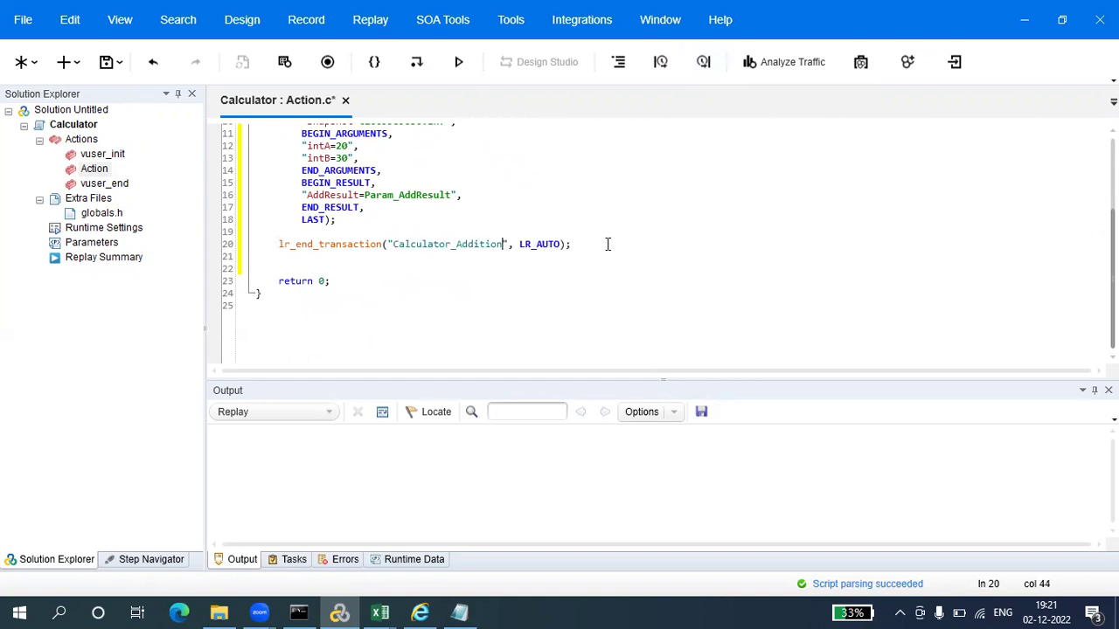